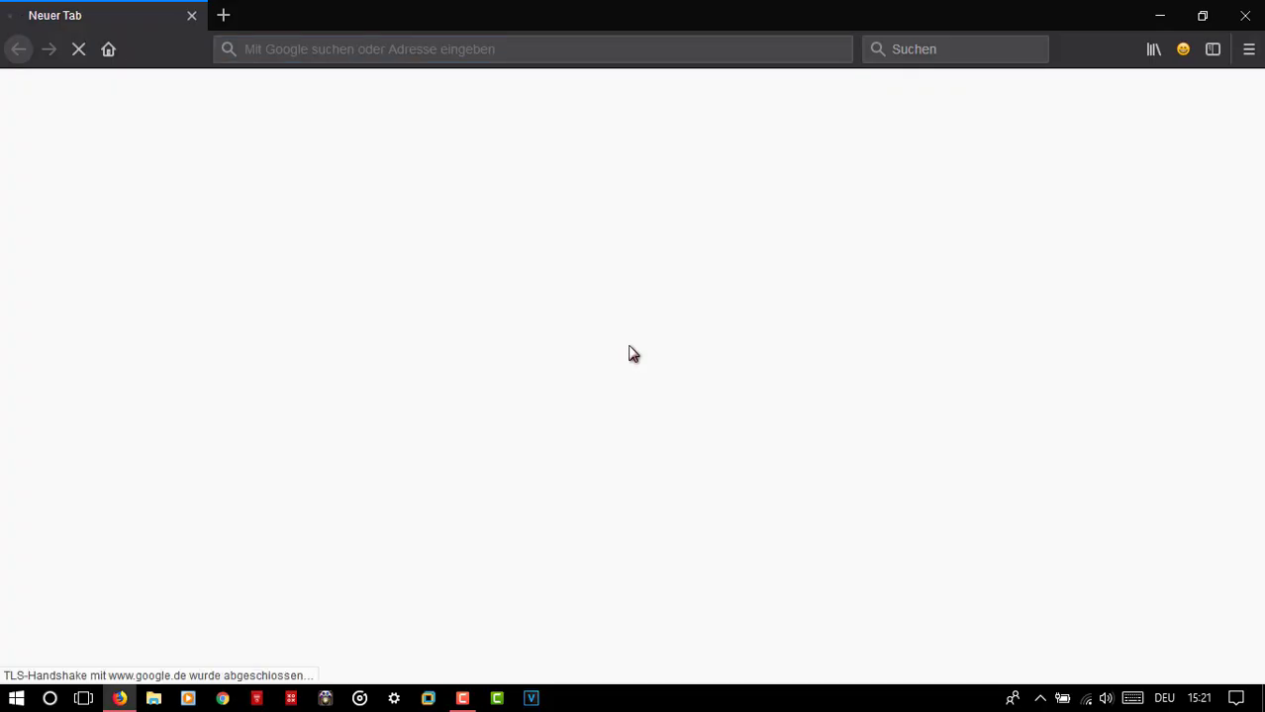
Search Google for 'ubuntu' and open the Download page on ubuntu.com.
{"action": "left_click", "coordinate": [612, 380]}
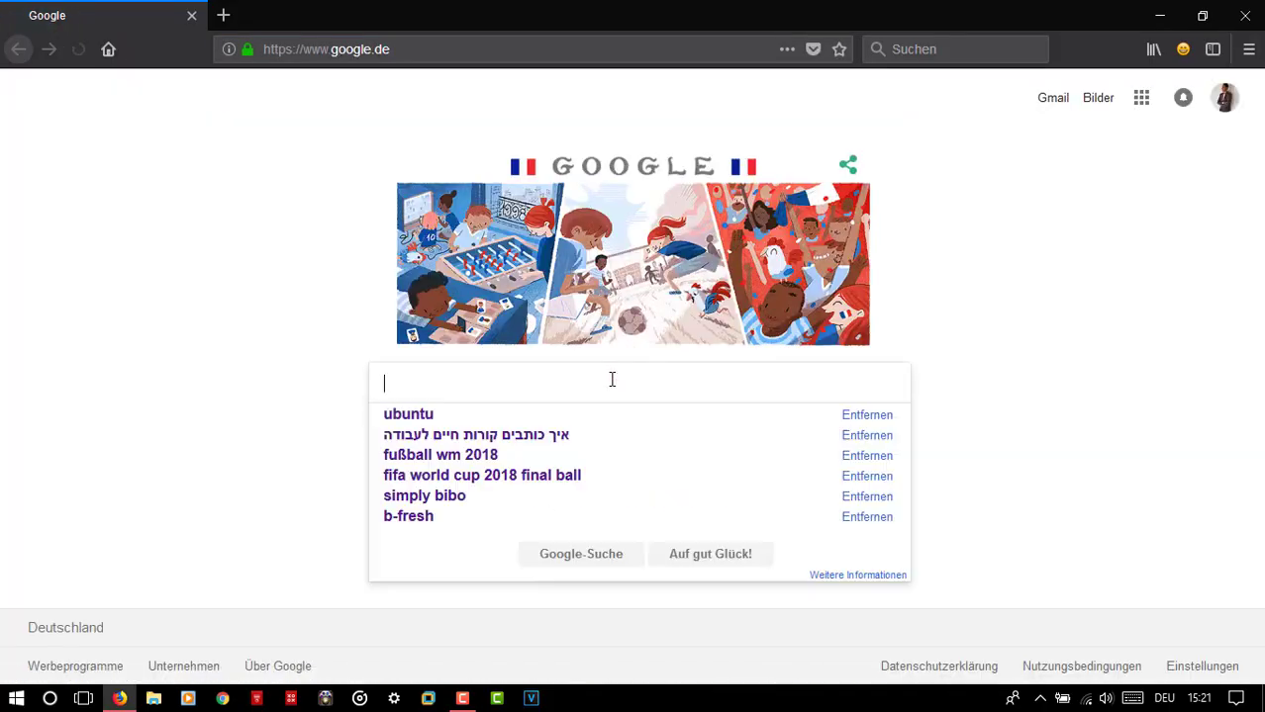
{"action": "type", "text": "ubuntu"}
{"action": "key", "text": "Return"}
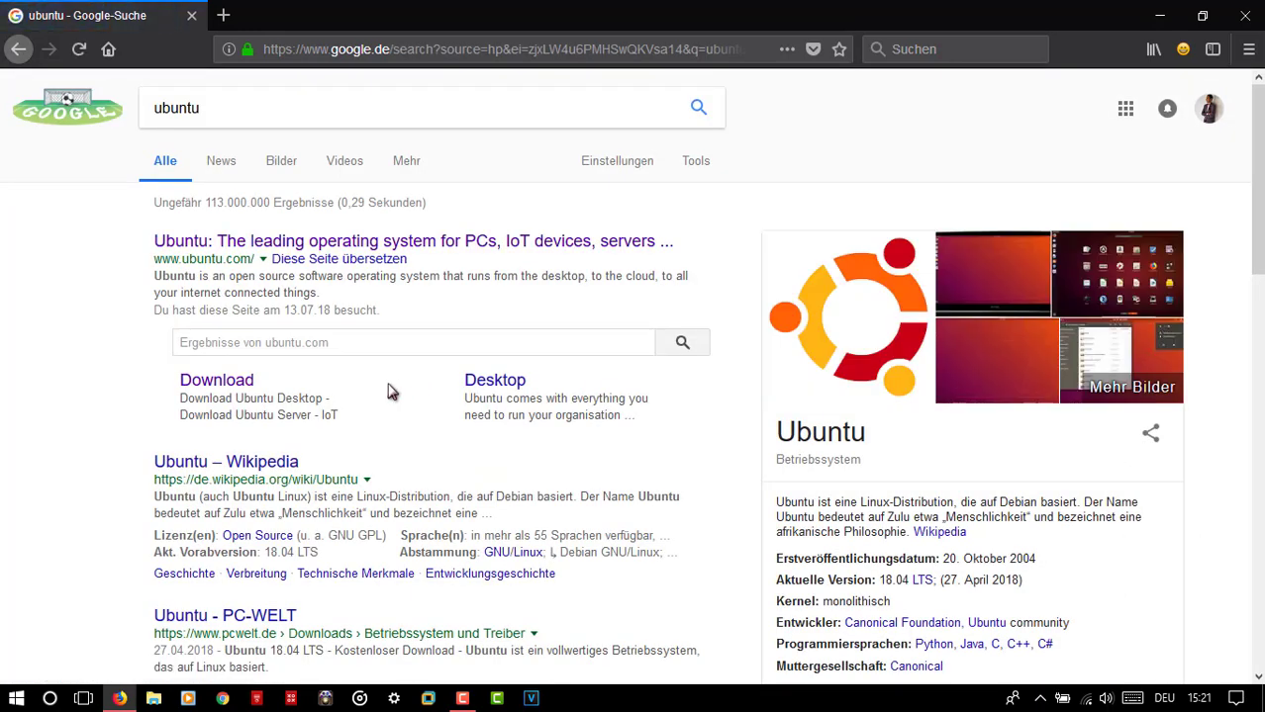
{"action": "left_click", "coordinate": [209, 392]}
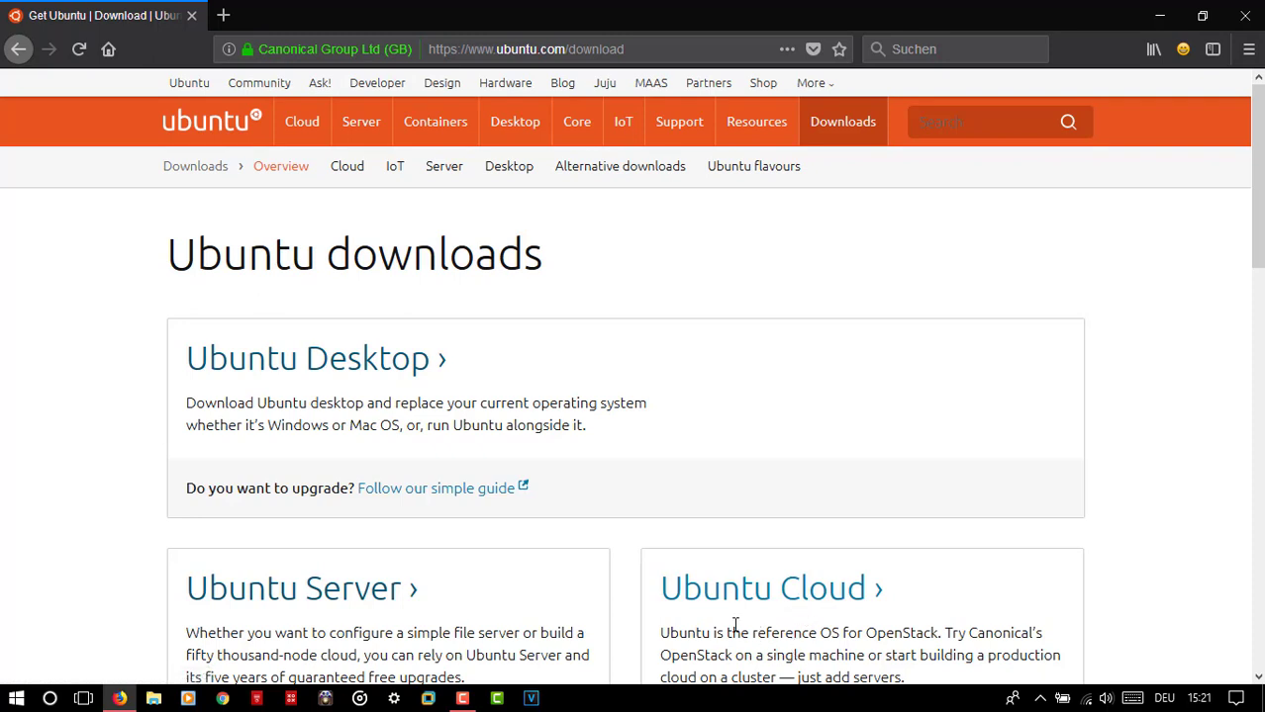
Start the Ubuntu 18.04 LTS desktop download, dismiss the save prompt and close Firefox.
{"action": "left_click", "coordinate": [391, 361]}
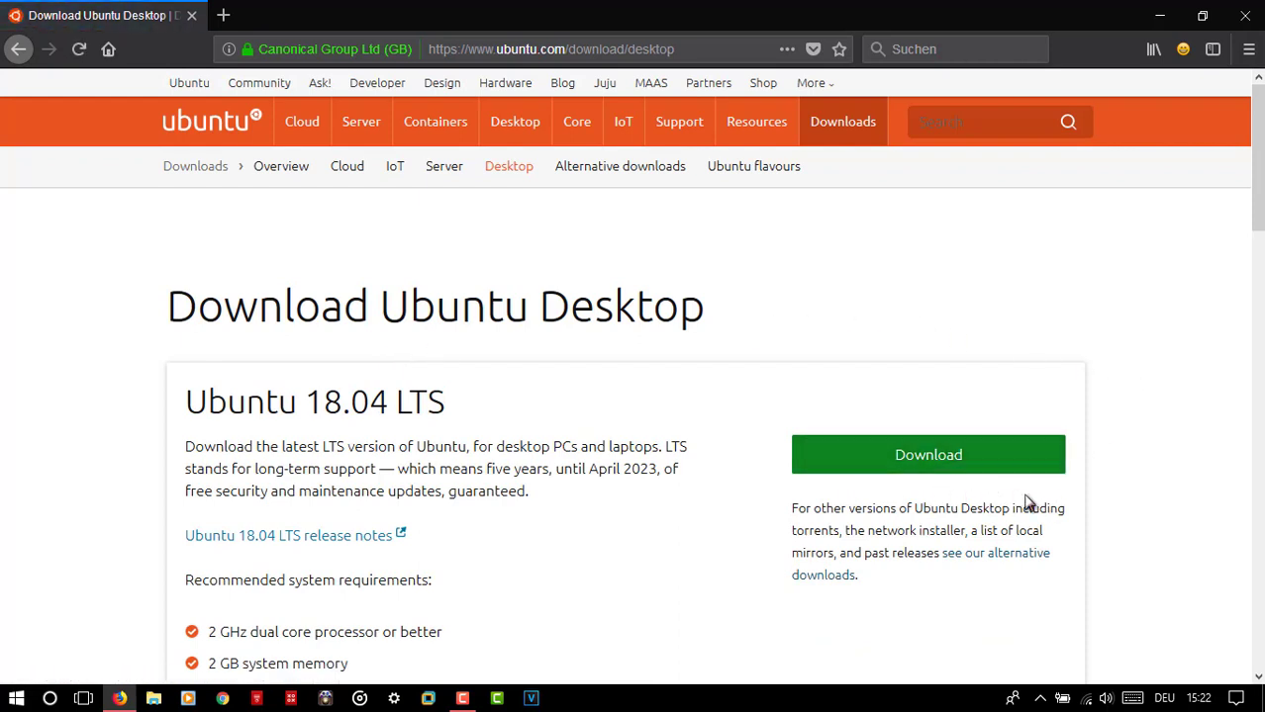
{"action": "left_click", "coordinate": [965, 476]}
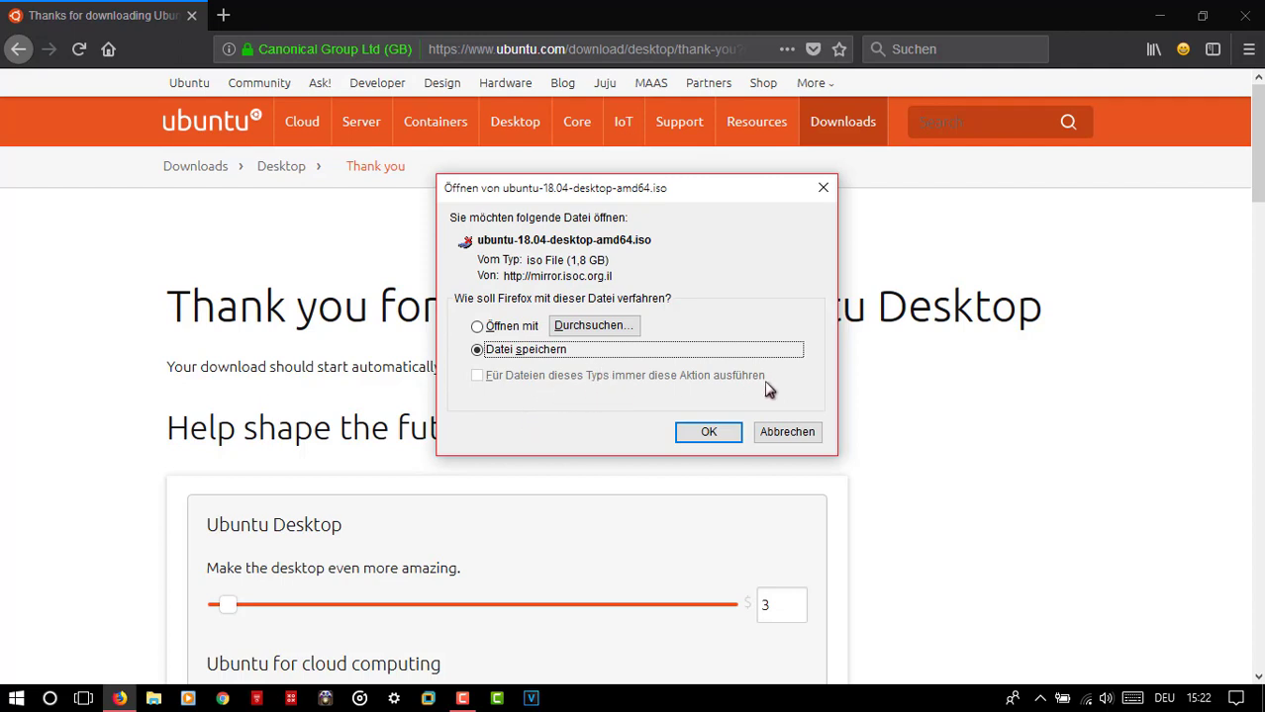
{"action": "left_click", "coordinate": [794, 435]}
{"action": "left_click", "coordinate": [1248, 23]}
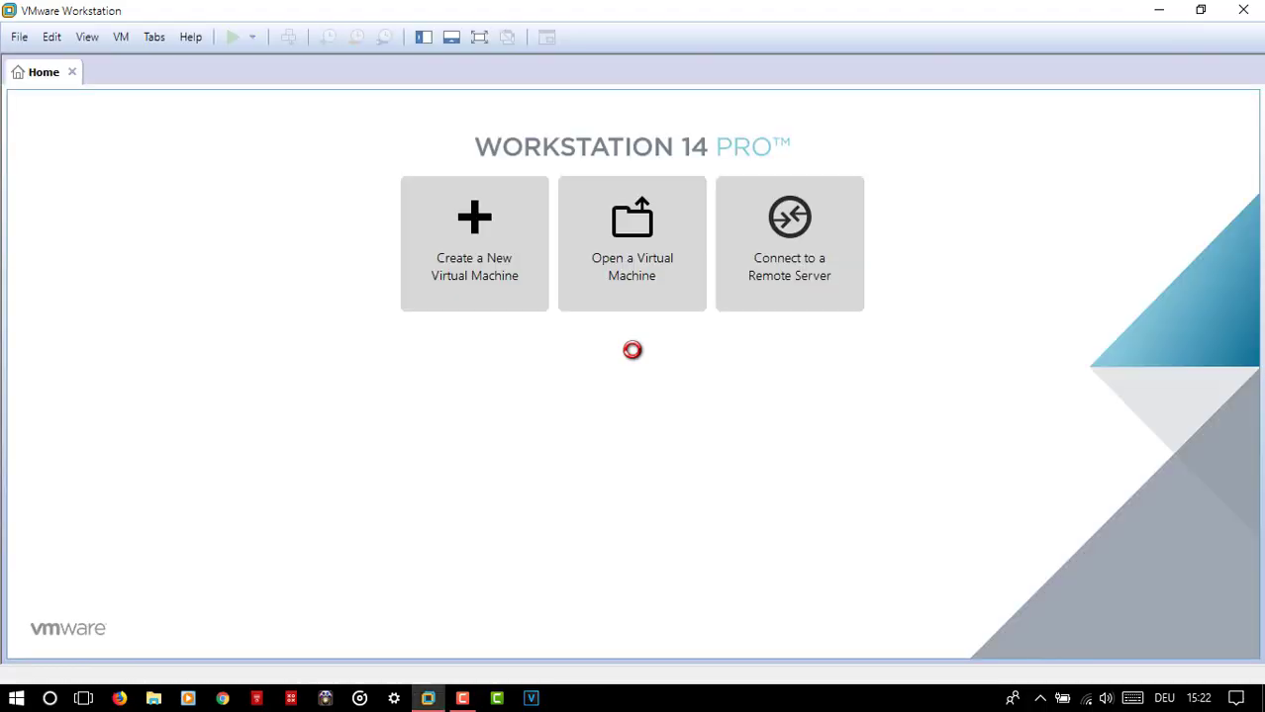
Start a Typical new VM installing from the ubuntu-18.04-desktop-amd64 ISO in Downloads.
{"action": "left_click", "coordinate": [488, 283]}
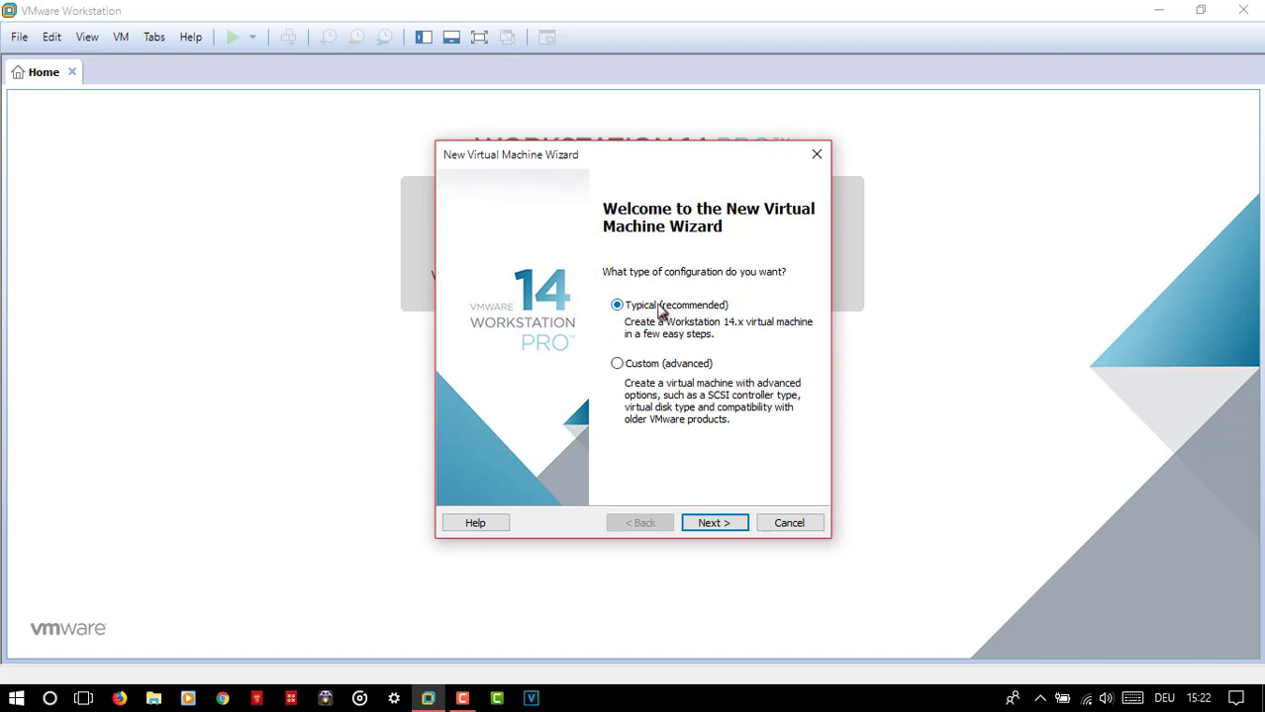
{"action": "left_click", "coordinate": [712, 522]}
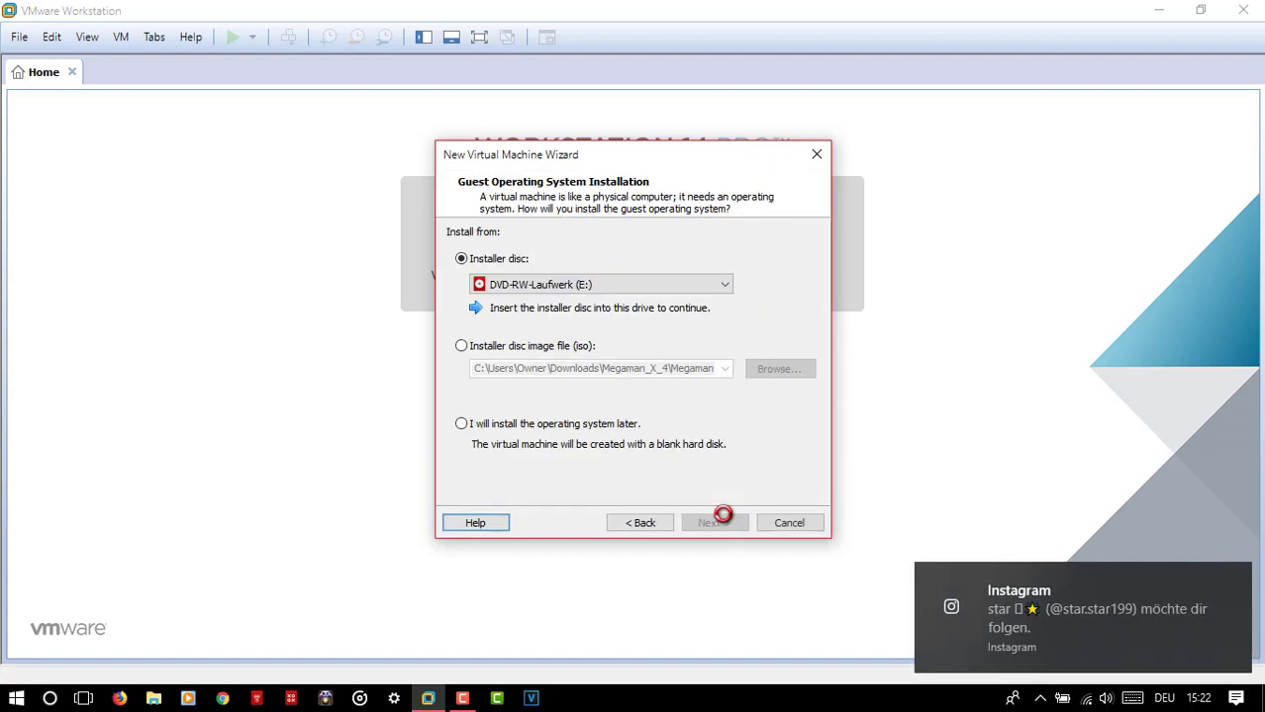
{"action": "left_click", "coordinate": [566, 349]}
{"action": "left_click", "coordinate": [760, 369]}
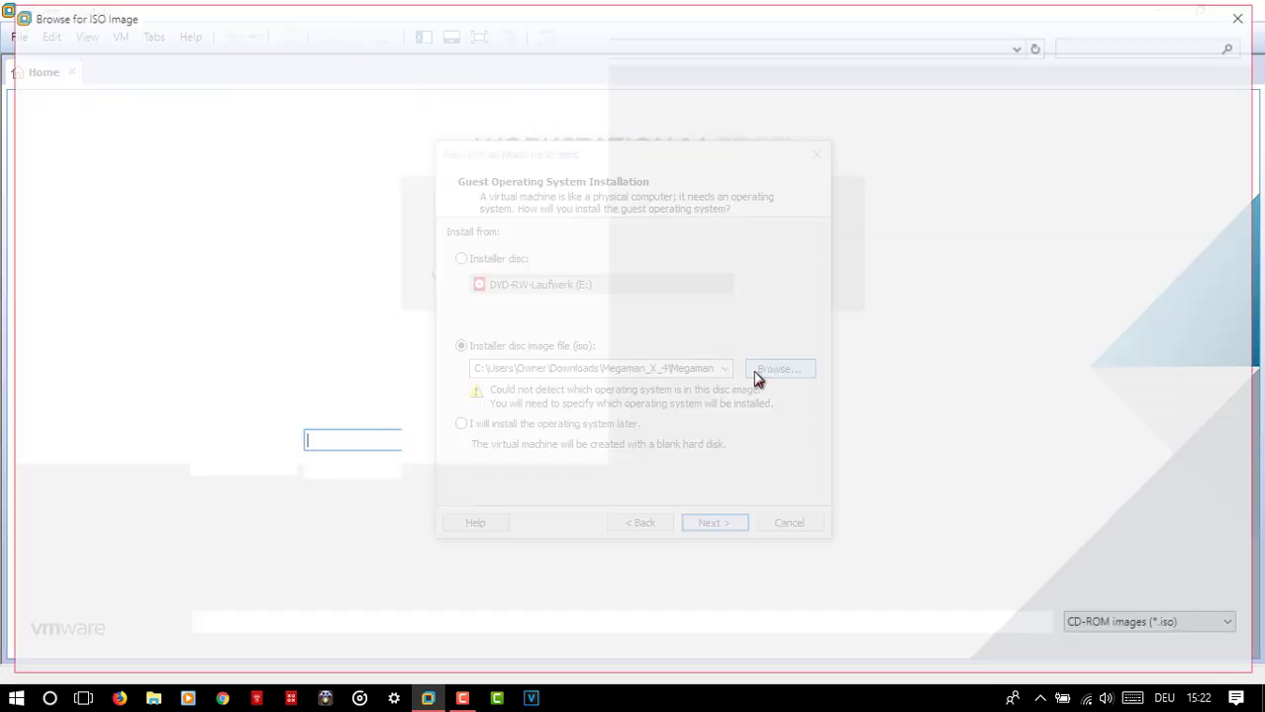
{"action": "left_click", "coordinate": [238, 44]}
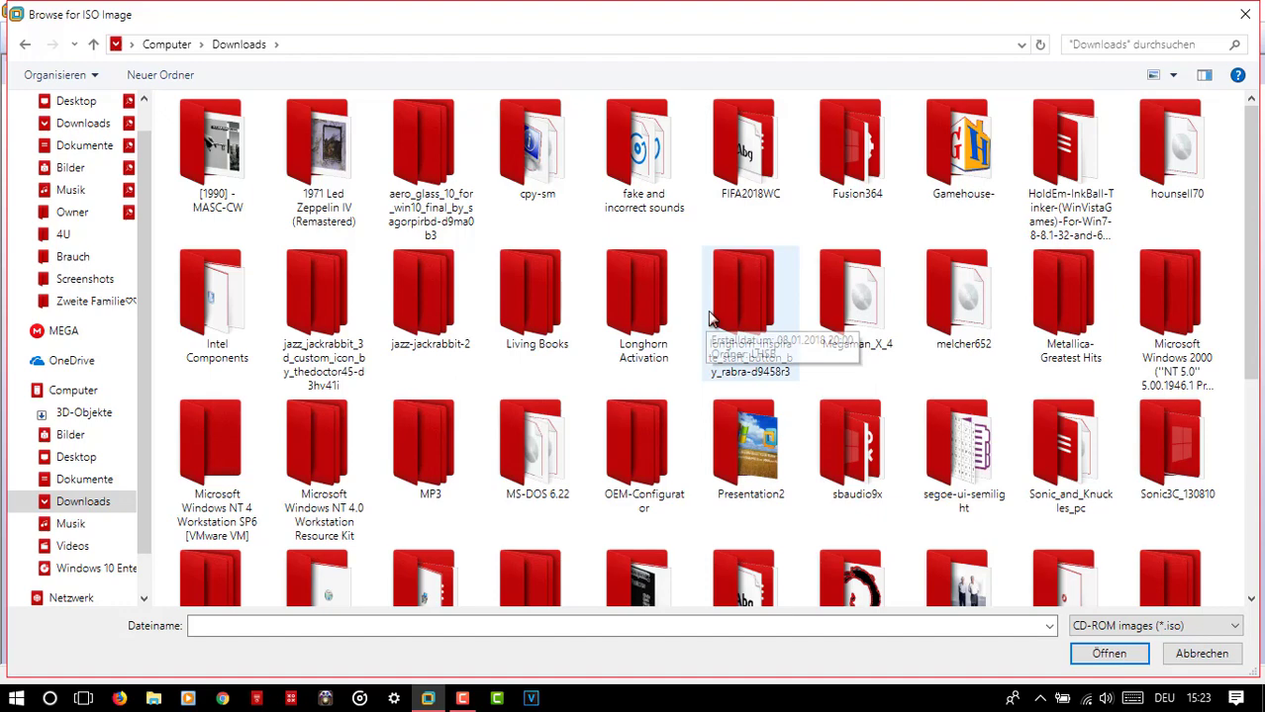
{"action": "scroll", "coordinate": [709, 326], "scroll_direction": "down", "scroll_amount": 5}
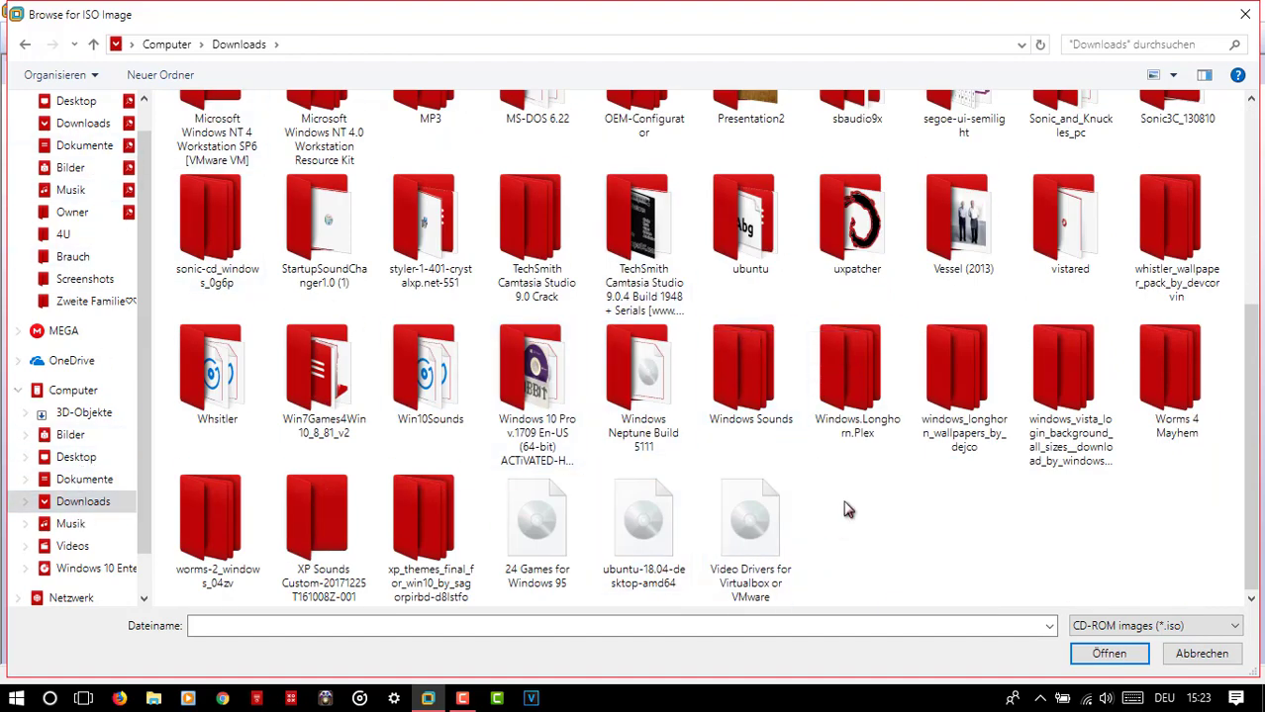
{"action": "double_click", "coordinate": [651, 557]}
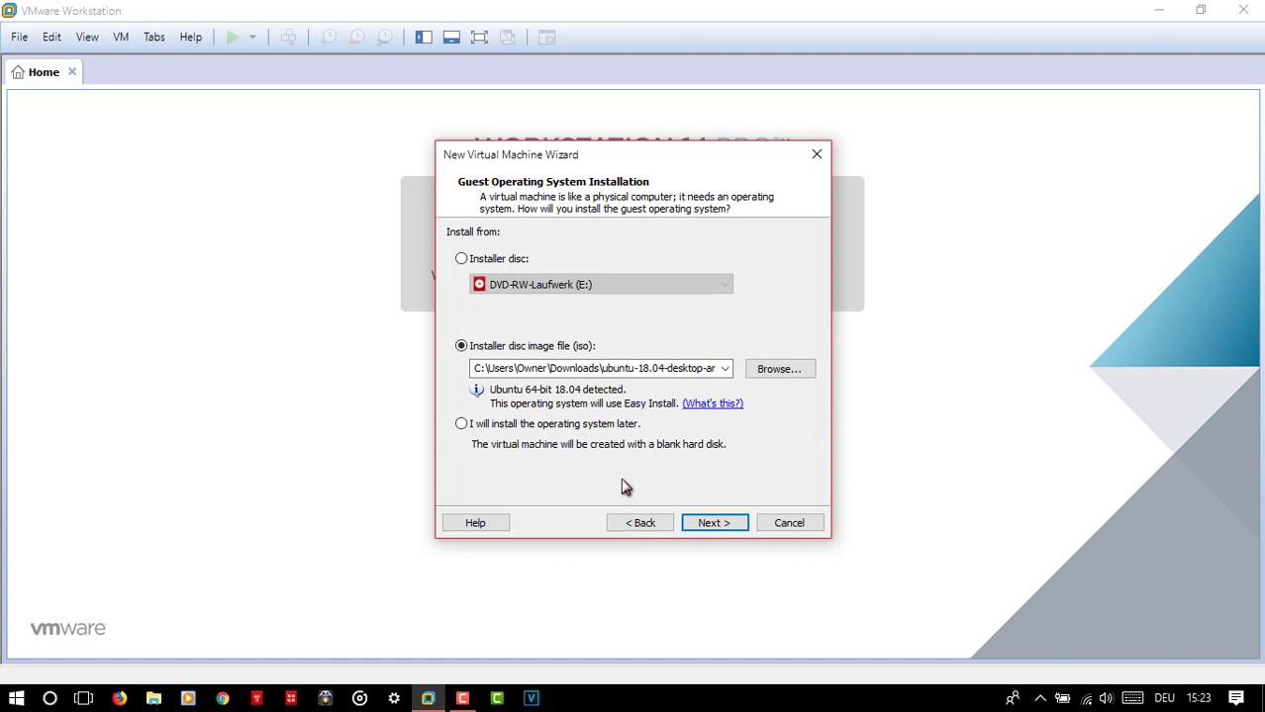
Enter the Linux account's full name, user name and password for Easy Install.
{"action": "left_click", "coordinate": [712, 524]}
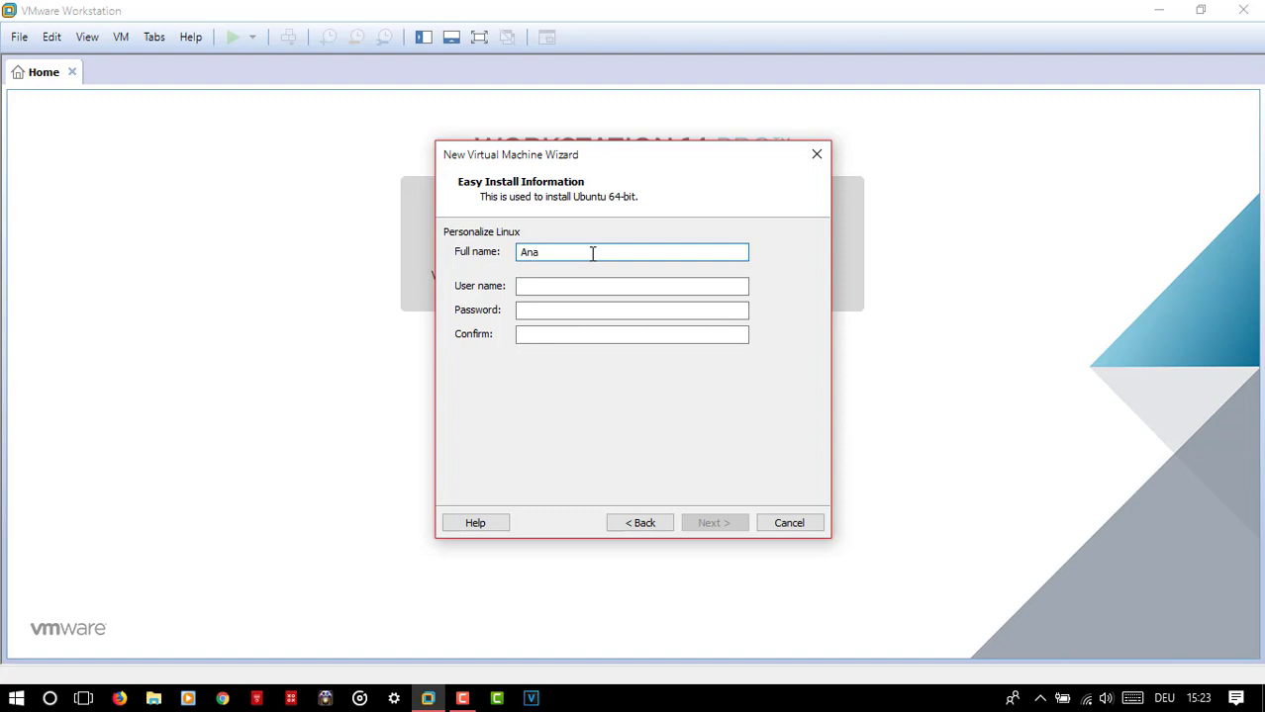
{"action": "type", "text": "Anan Muadi"}
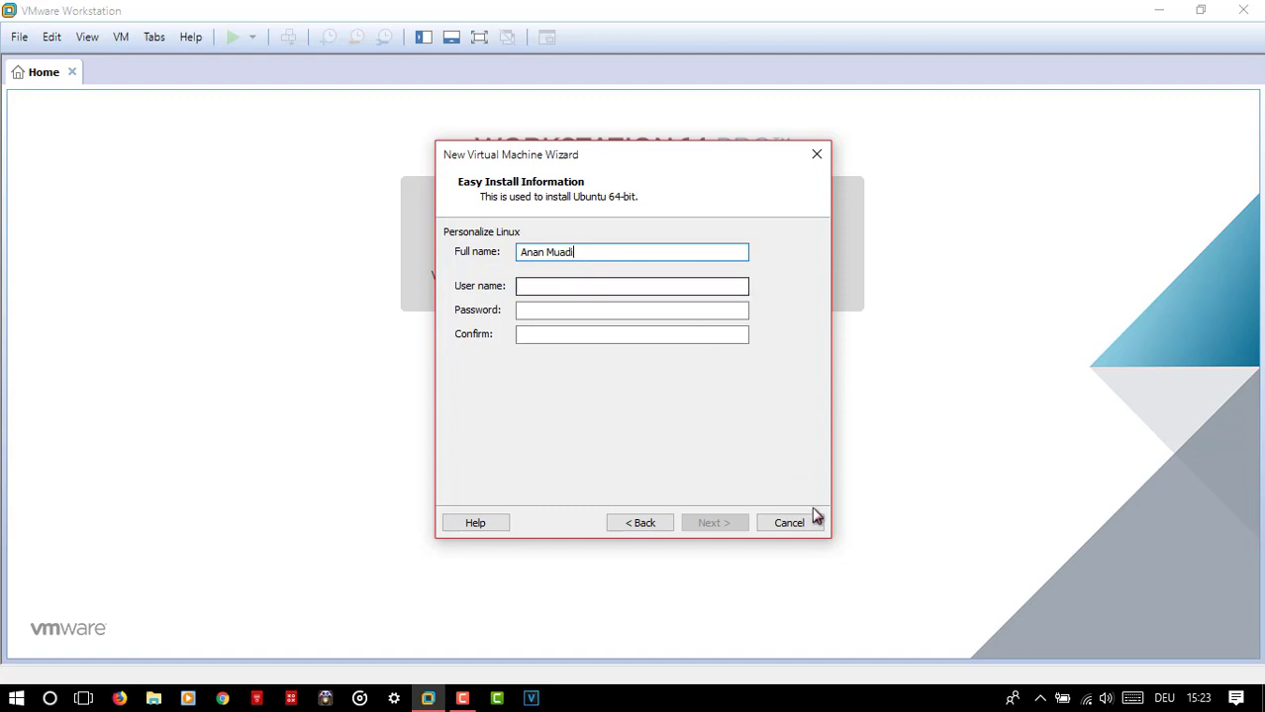
{"action": "left_click", "coordinate": [561, 286]}
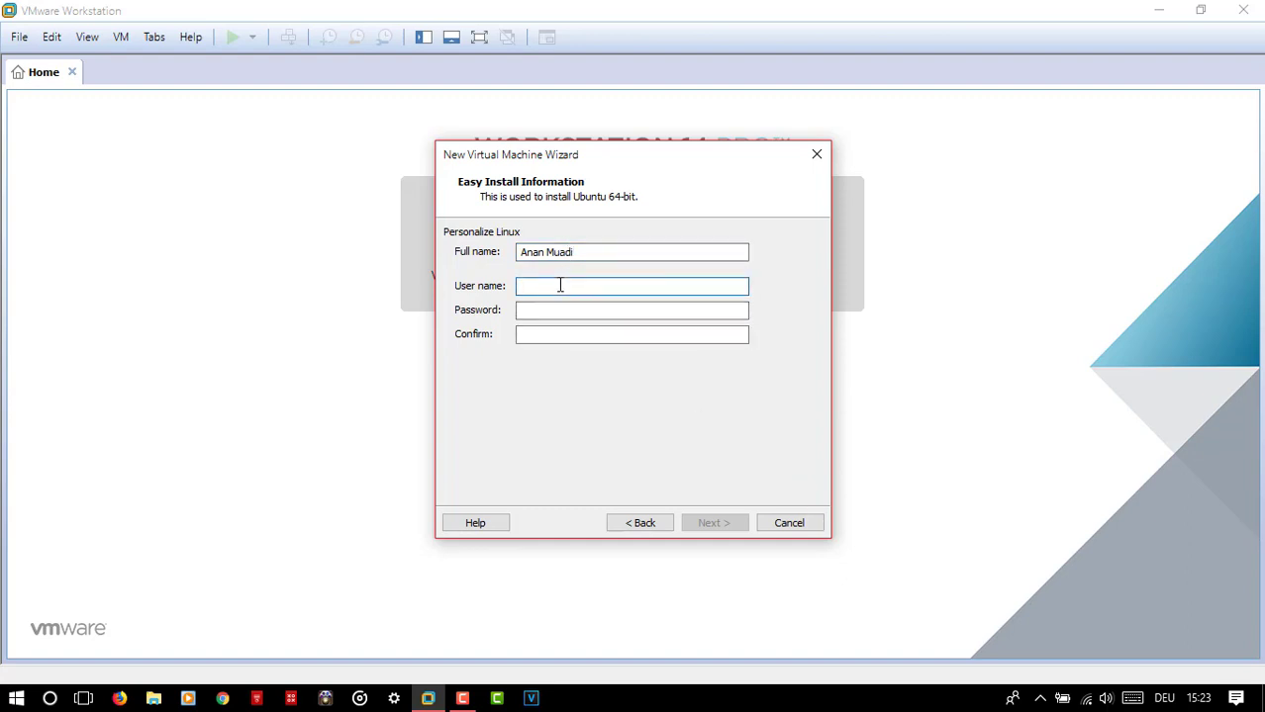
{"action": "type", "text": "Ananmuadi31"}
{"action": "key", "text": "Tab"}
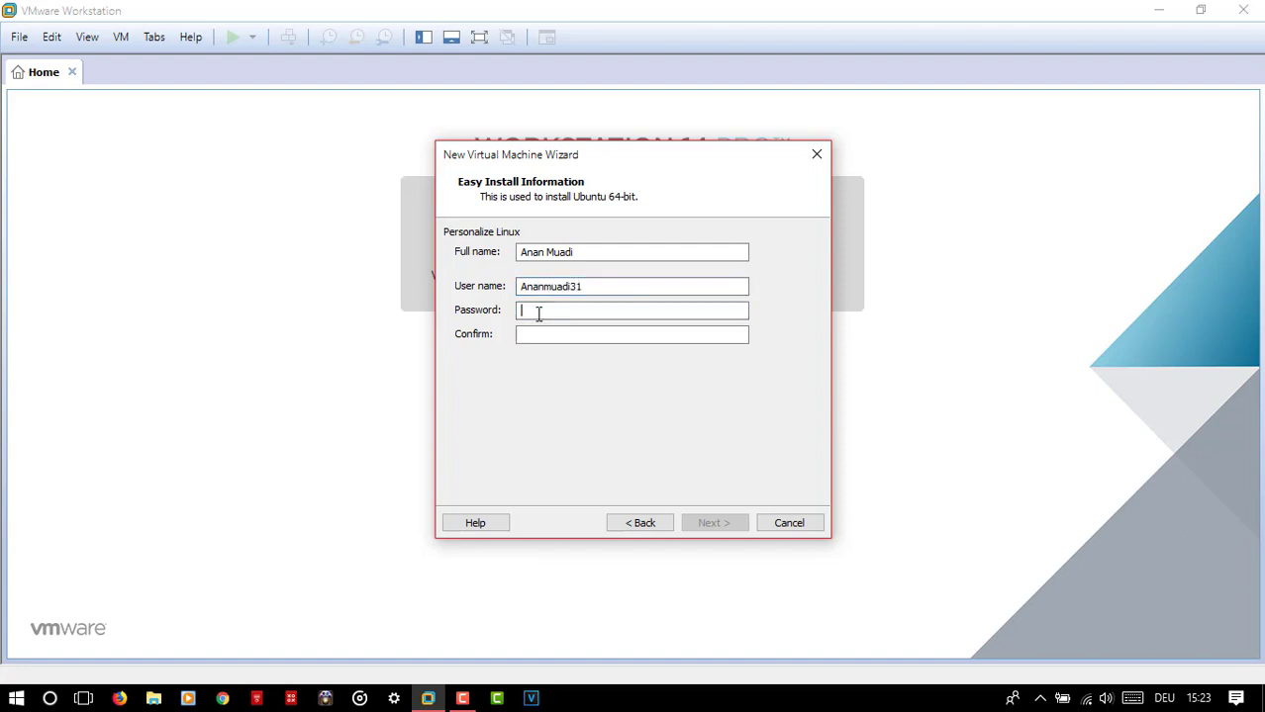
{"action": "type", "text": "aa"}
{"action": "left_click", "coordinate": [601, 334]}
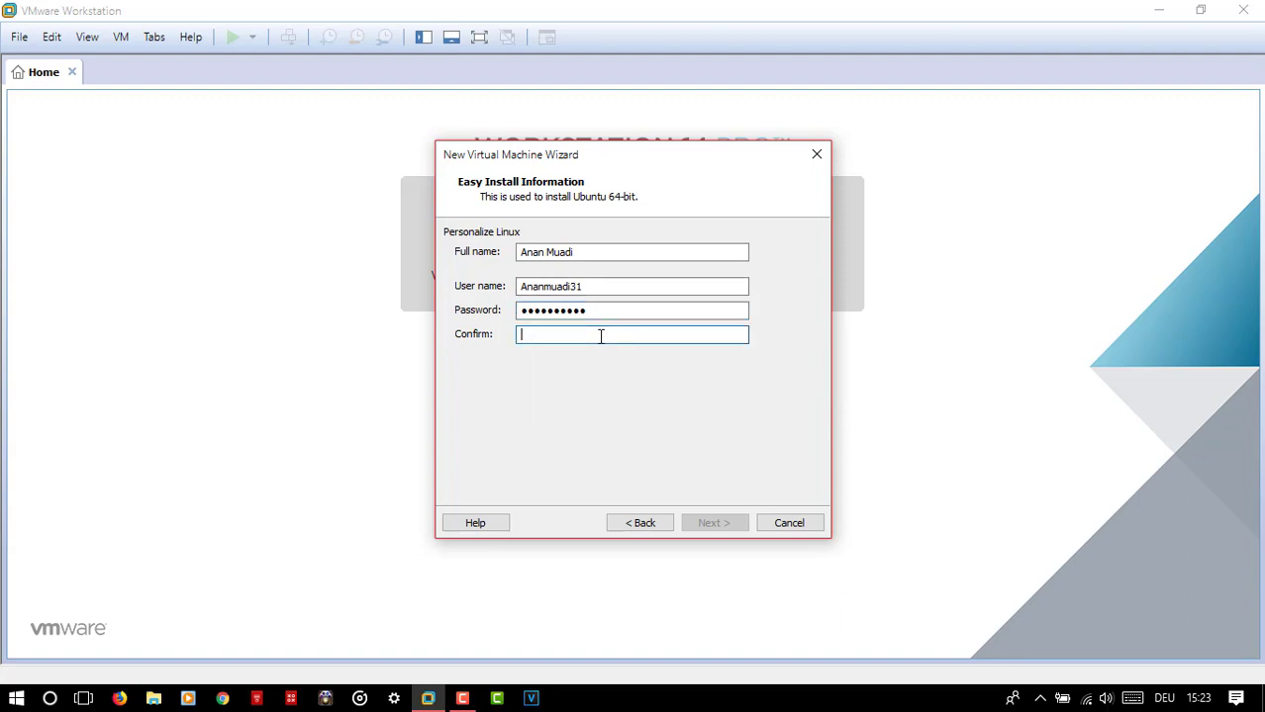
{"action": "type", "text": "a"}
{"action": "key", "text": "Caps_Lock"}
{"action": "type", "text": "an Mua"}
{"action": "key", "text": "Return"}
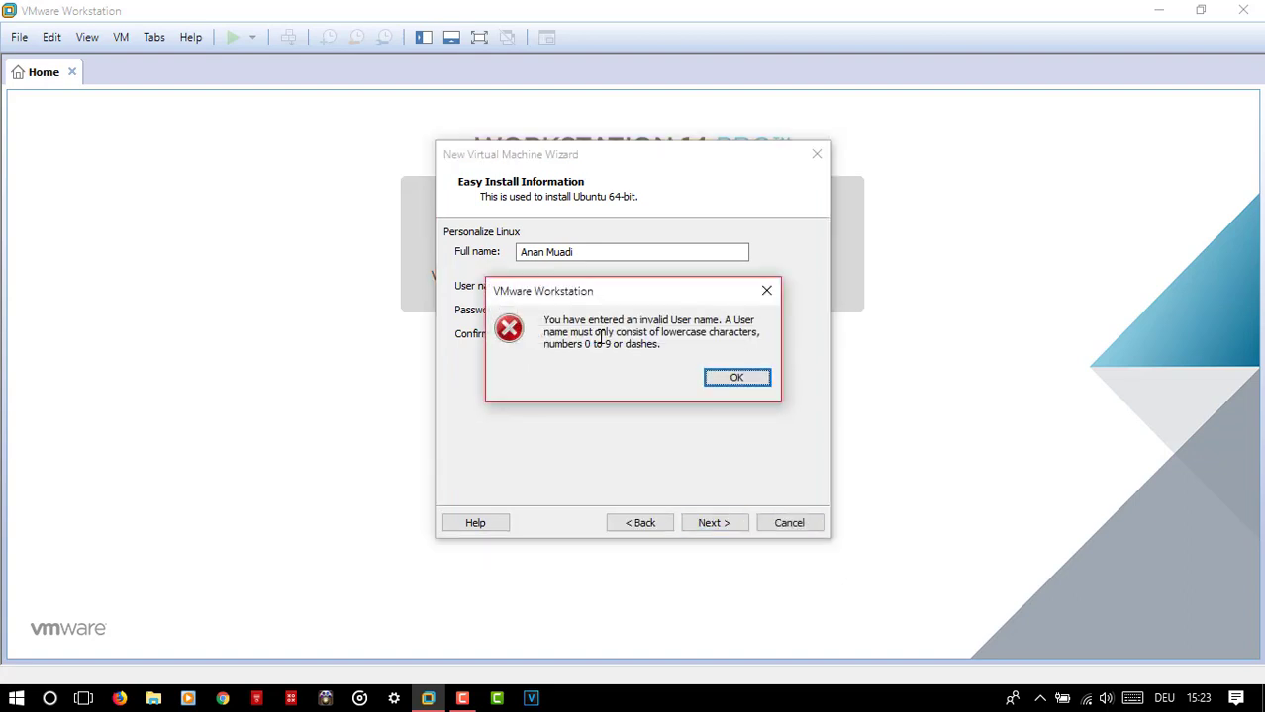
Fix the invalid user name by making it lowercase and continue to VM naming.
{"action": "left_click", "coordinate": [735, 379]}
{"action": "left_click_drag", "start_coordinate": [533, 287], "coordinate": [507, 289]}
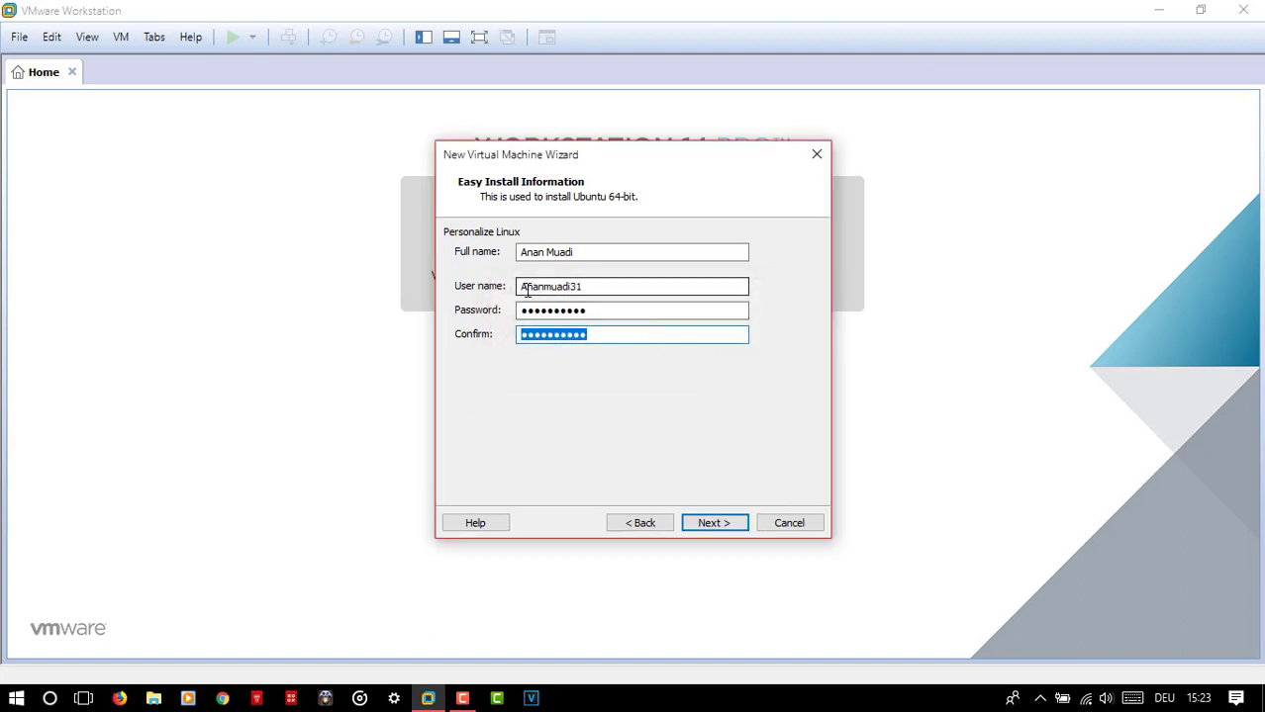
{"action": "key", "text": "BackSpace"}
{"action": "type", "text": "a"}
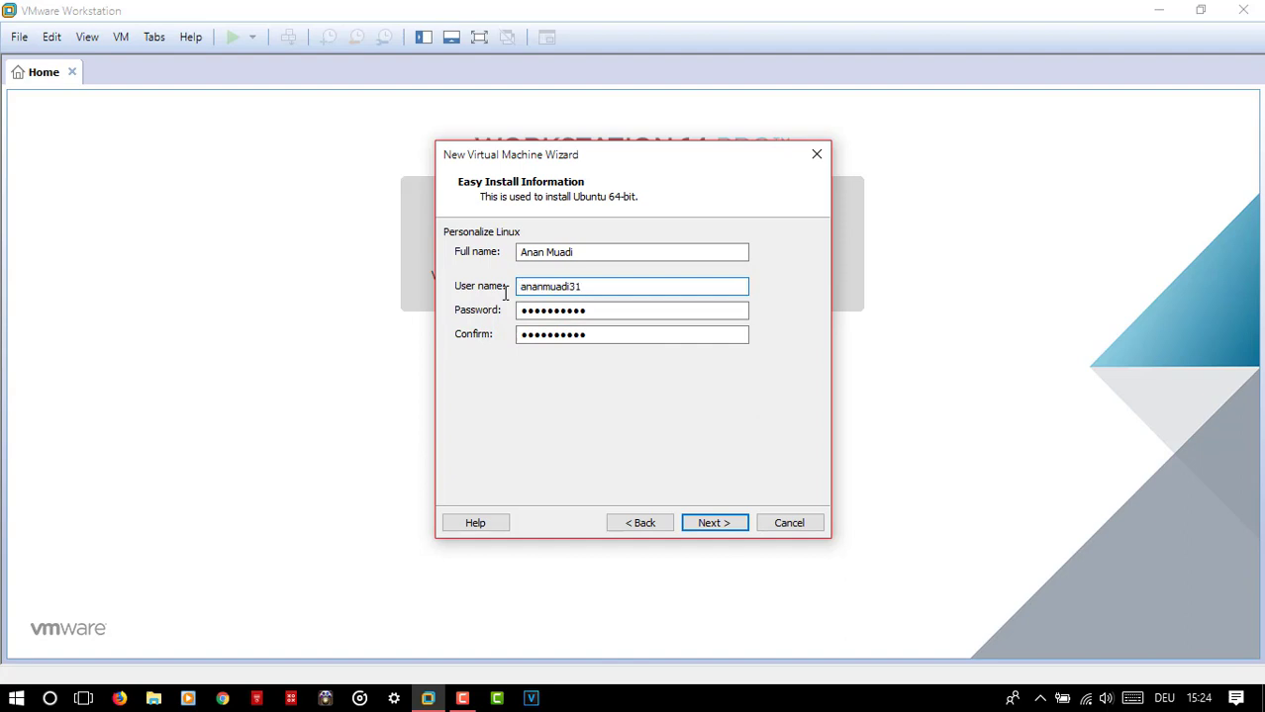
{"action": "key", "text": "Return"}
{"action": "left_click", "coordinate": [537, 259]}
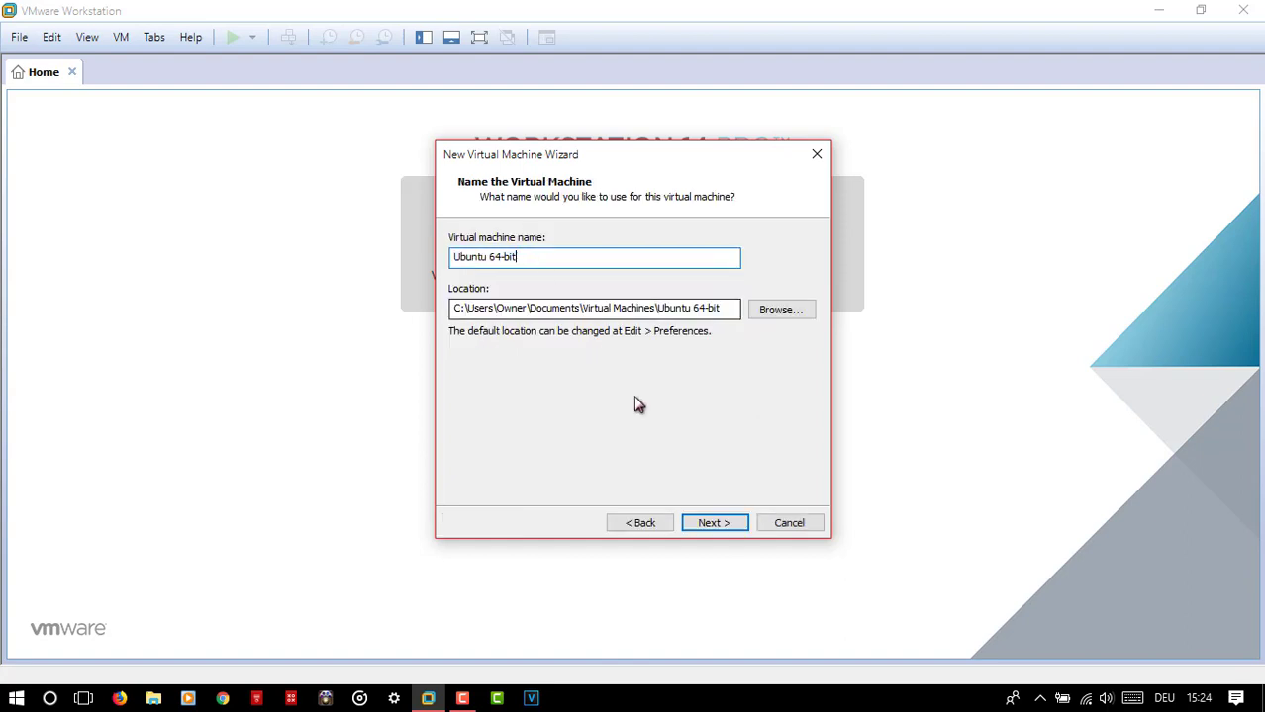
Keep the name Ubuntu 64-bit and 20 GB disk, setting memory to 2 GB in Customize Hardware.
{"action": "left_click", "coordinate": [714, 524]}
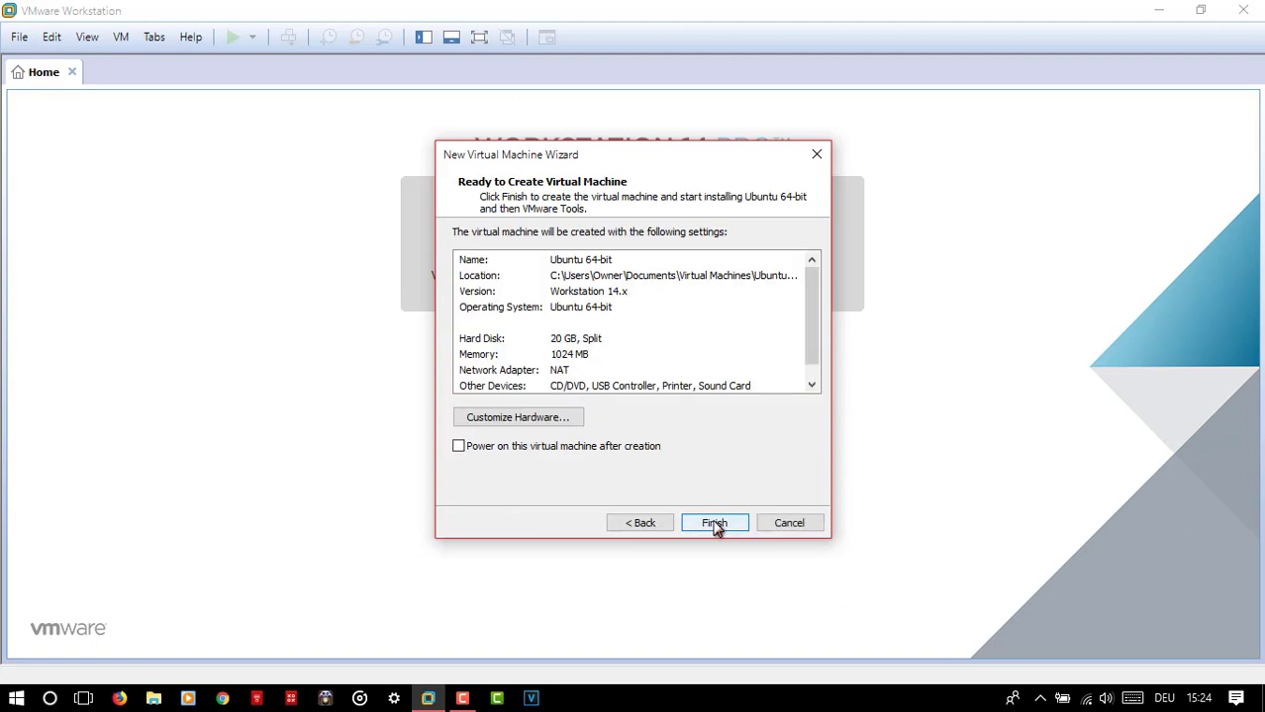
{"action": "left_click", "coordinate": [567, 416]}
{"action": "left_click", "coordinate": [690, 310]}
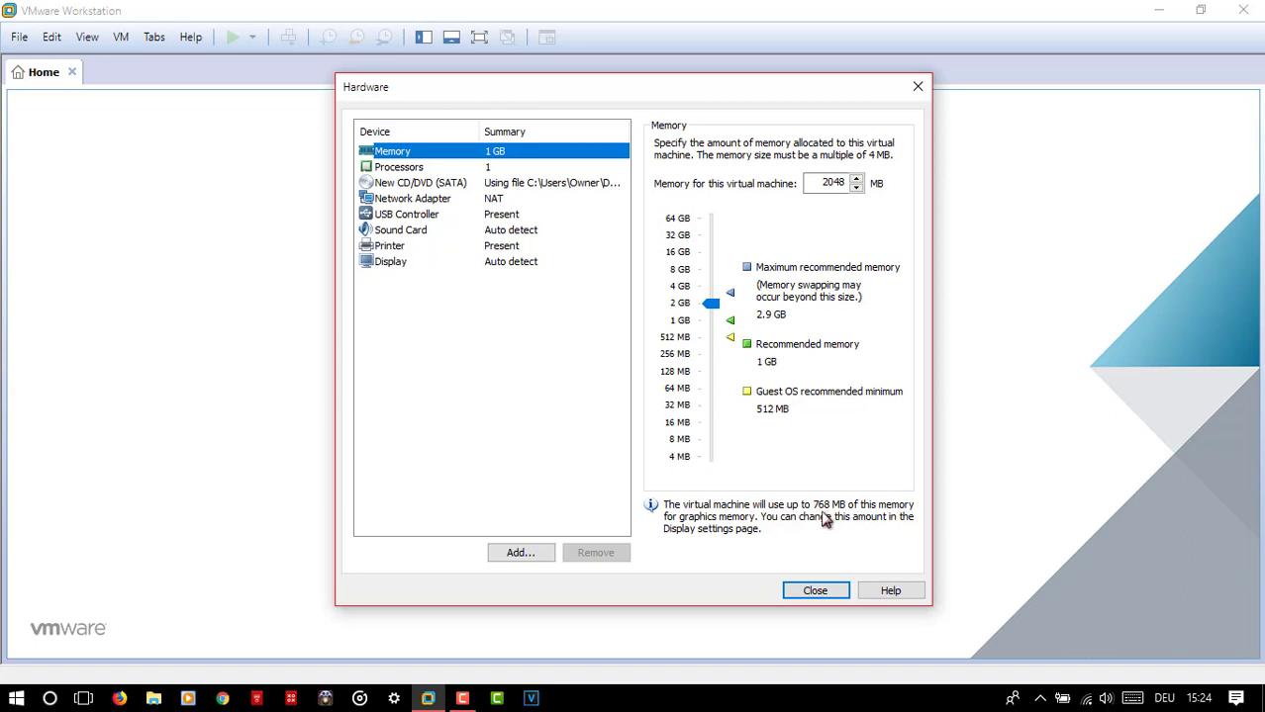
{"action": "left_click", "coordinate": [815, 591]}
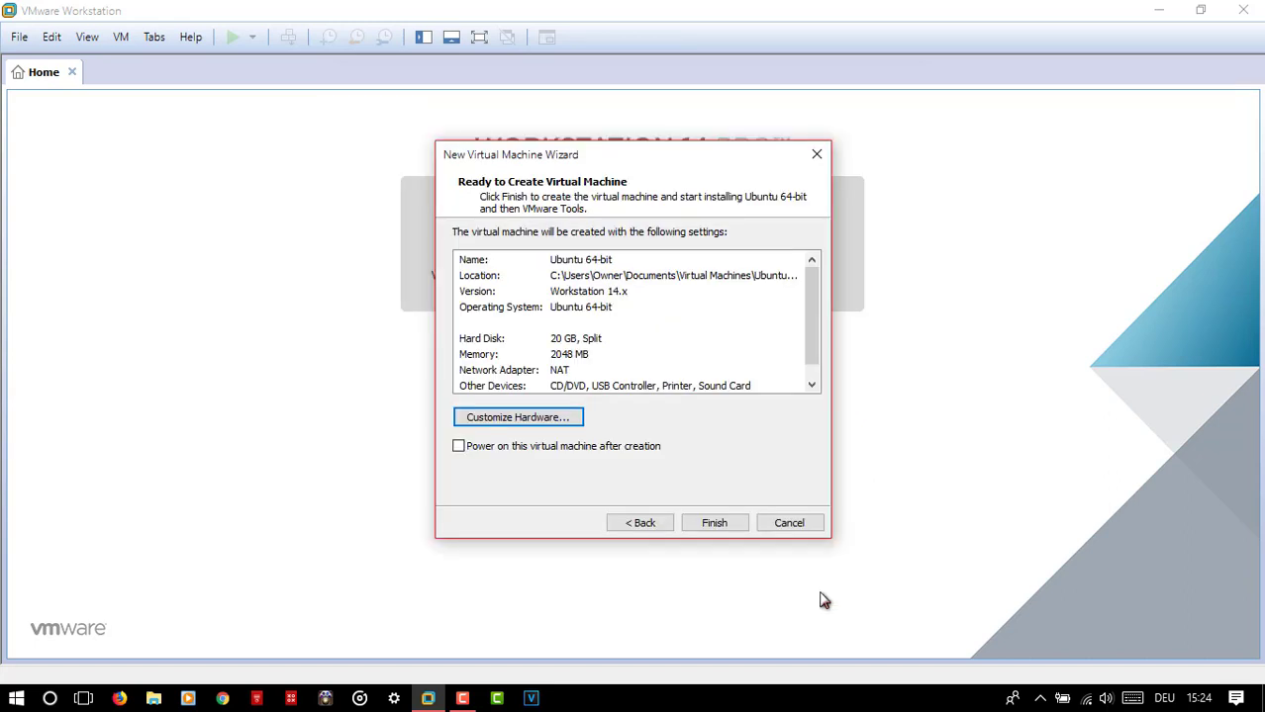
Finish the Ubuntu 64-bit VM, power it on full screen and capture input.
{"action": "left_click", "coordinate": [714, 523]}
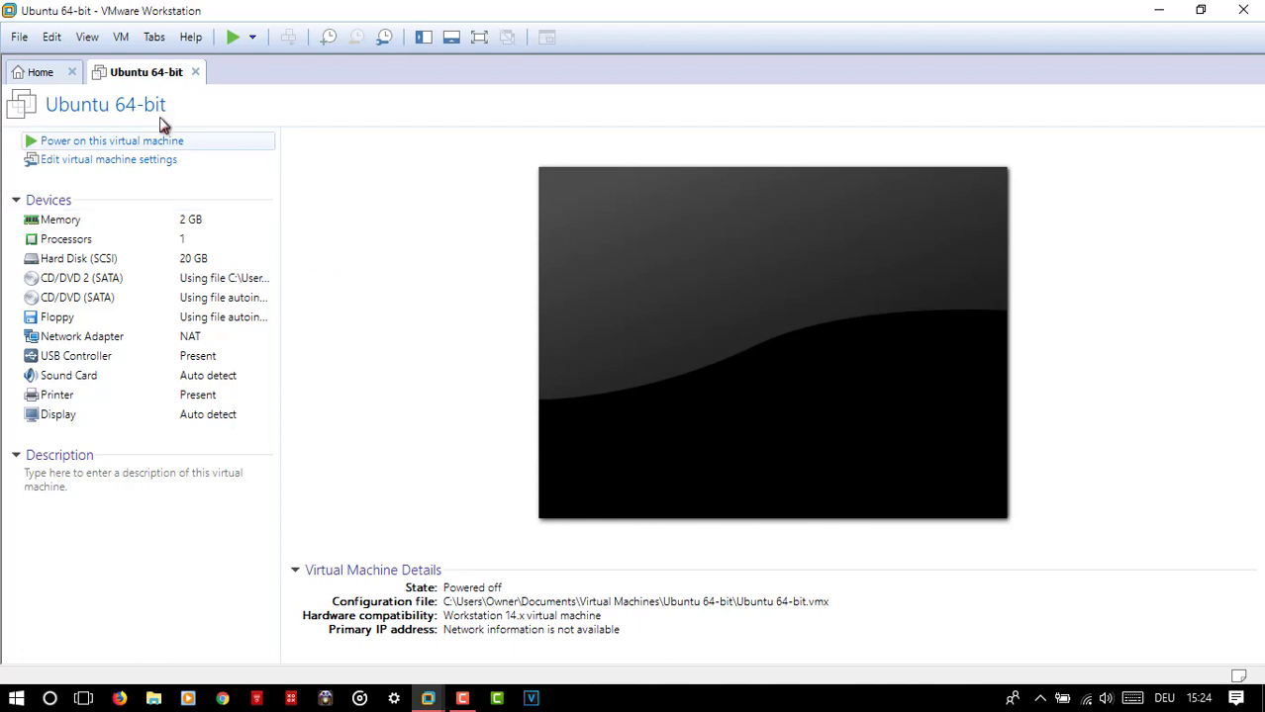
{"action": "left_click", "coordinate": [116, 144]}
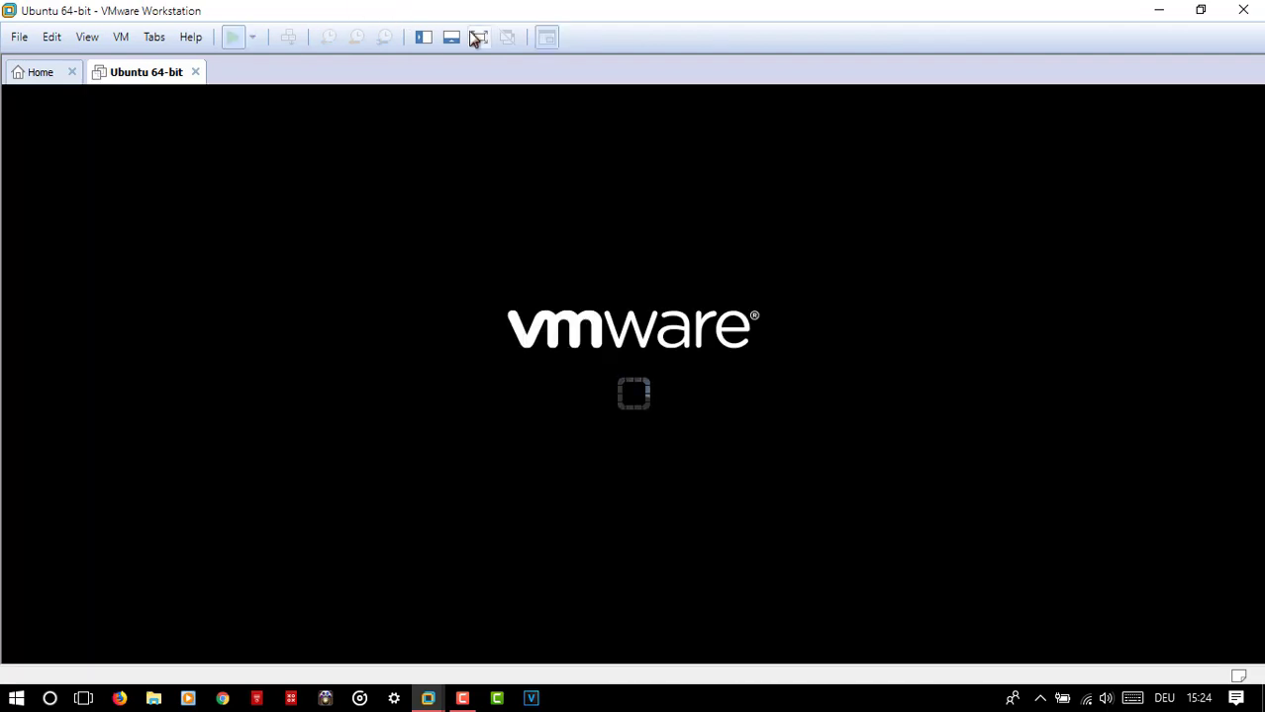
{"action": "left_click", "coordinate": [478, 37]}
{"action": "left_click", "coordinate": [610, 358]}
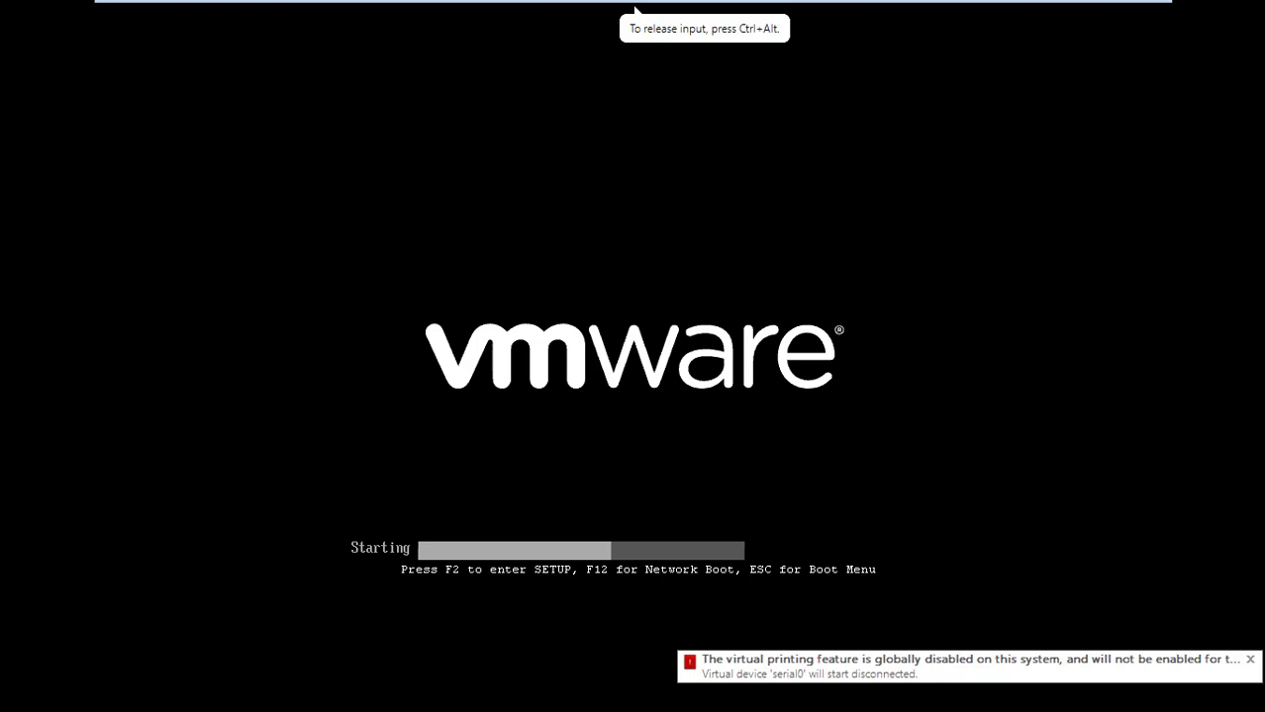
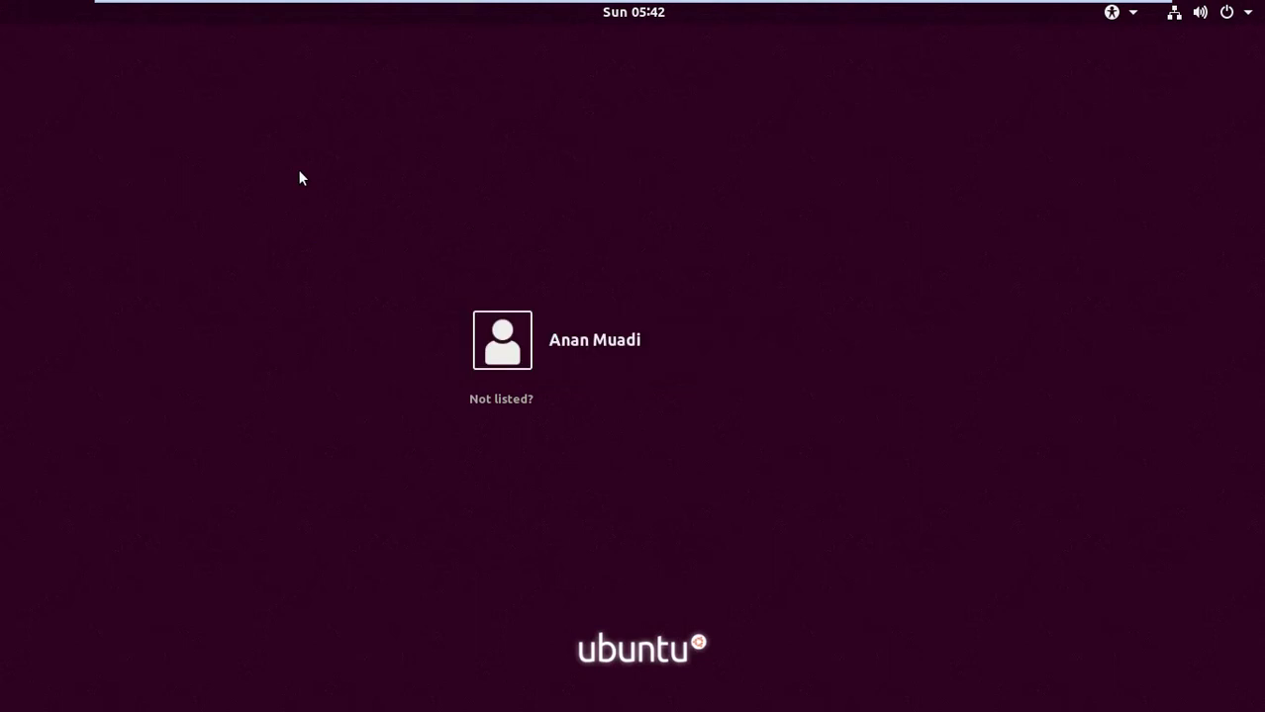
Sign in to the user account with its password.
{"action": "left_click", "coordinate": [627, 372]}
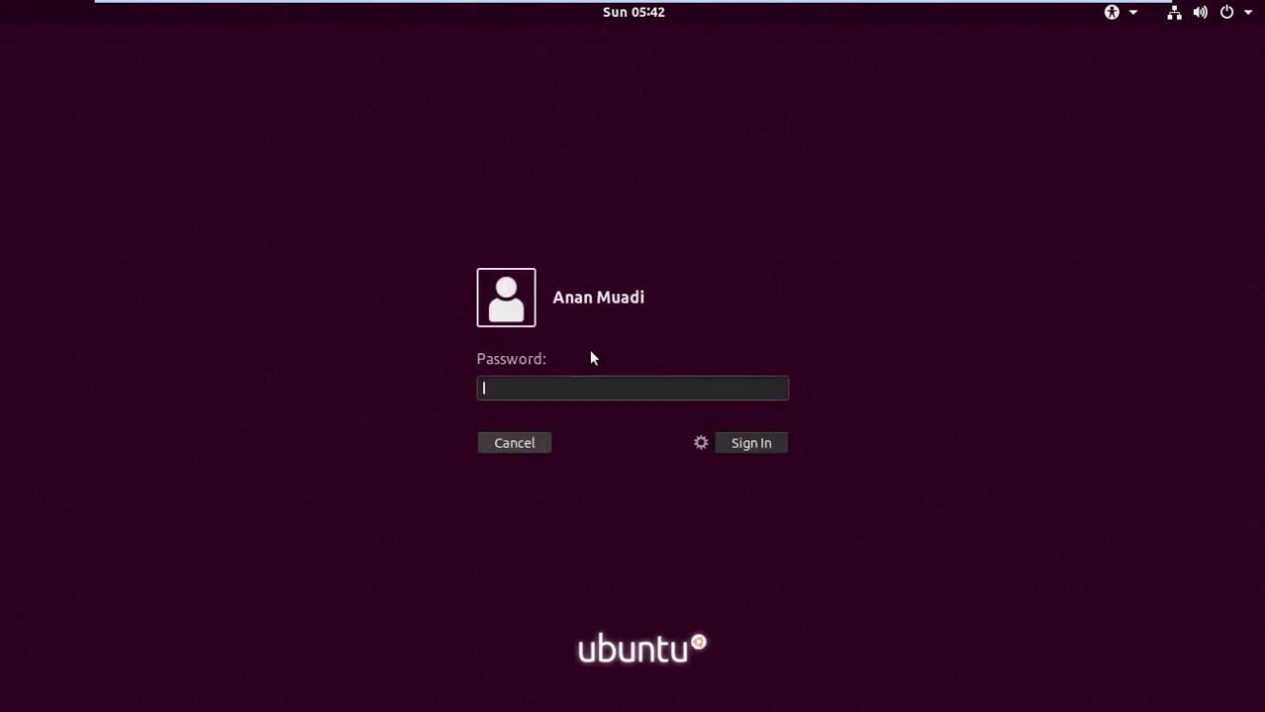
{"action": "type", "text": "***"}
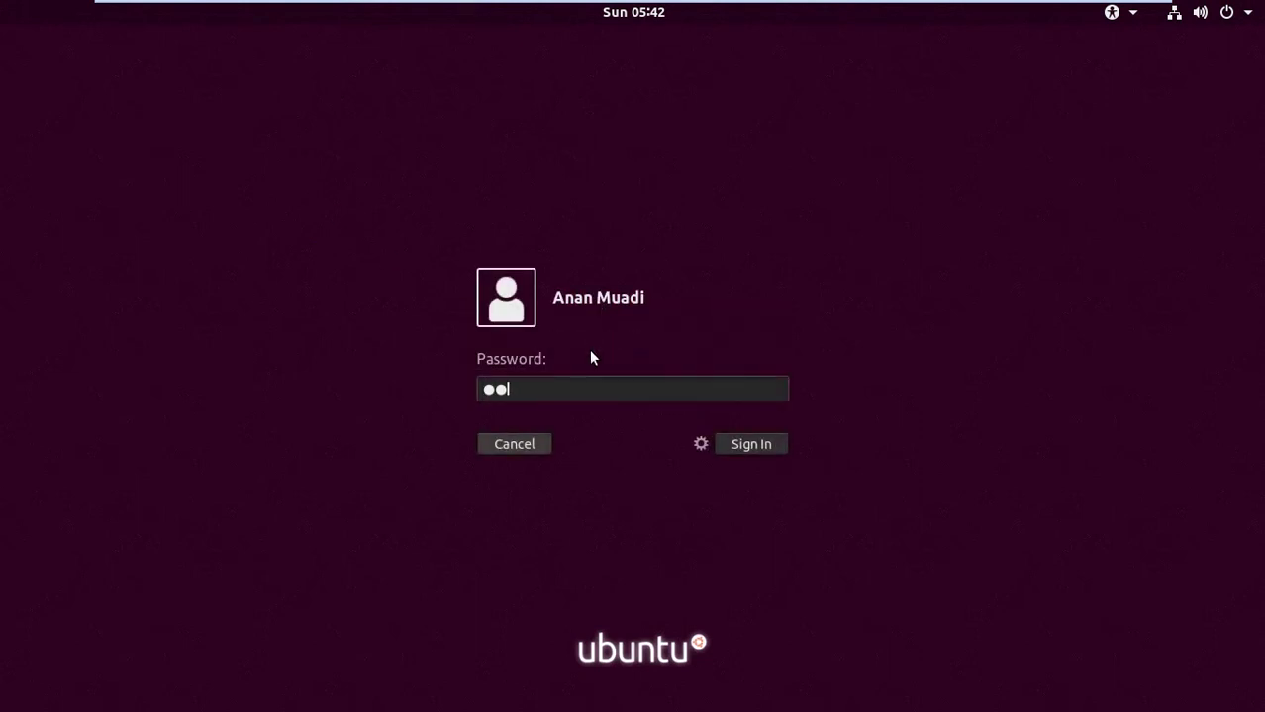
{"action": "type", "text": "*******"}
{"action": "key", "text": "Return"}
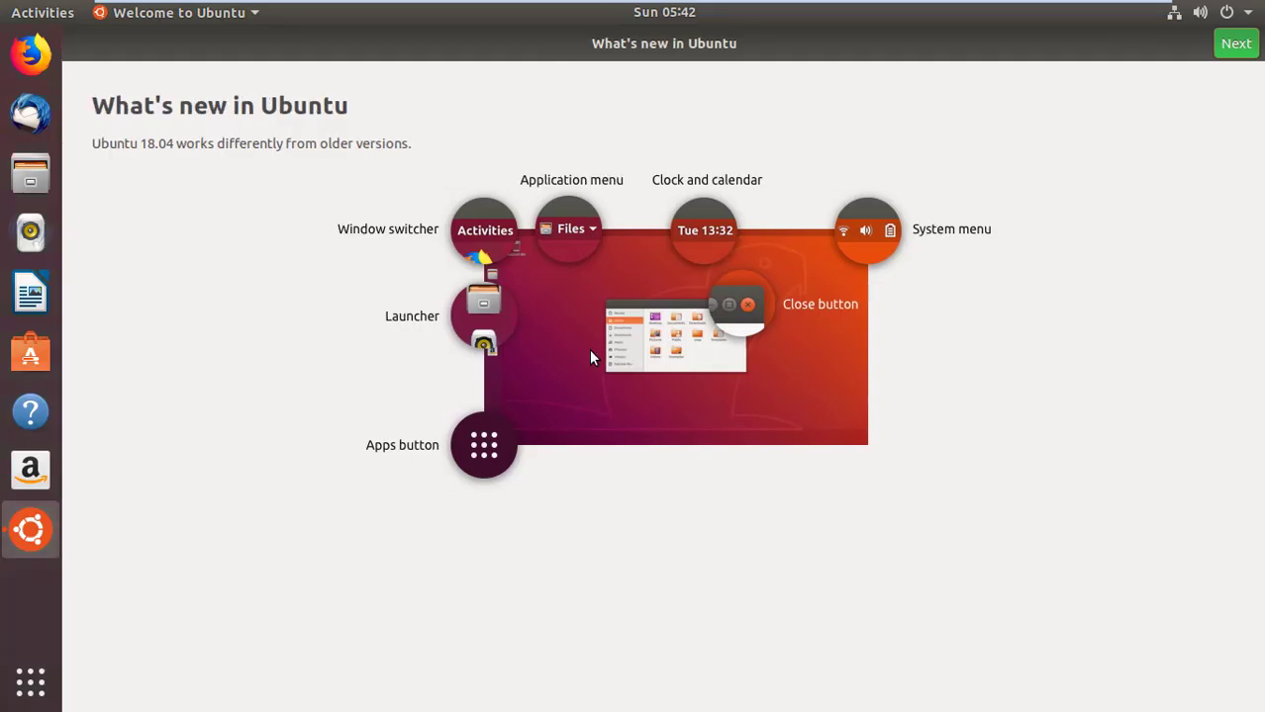
Step through the Livepatch, Help improve Ubuntu and Ready to go pages, then finish with Done.
{"action": "left_click", "coordinate": [1236, 44]}
{"action": "left_click", "coordinate": [1234, 47]}
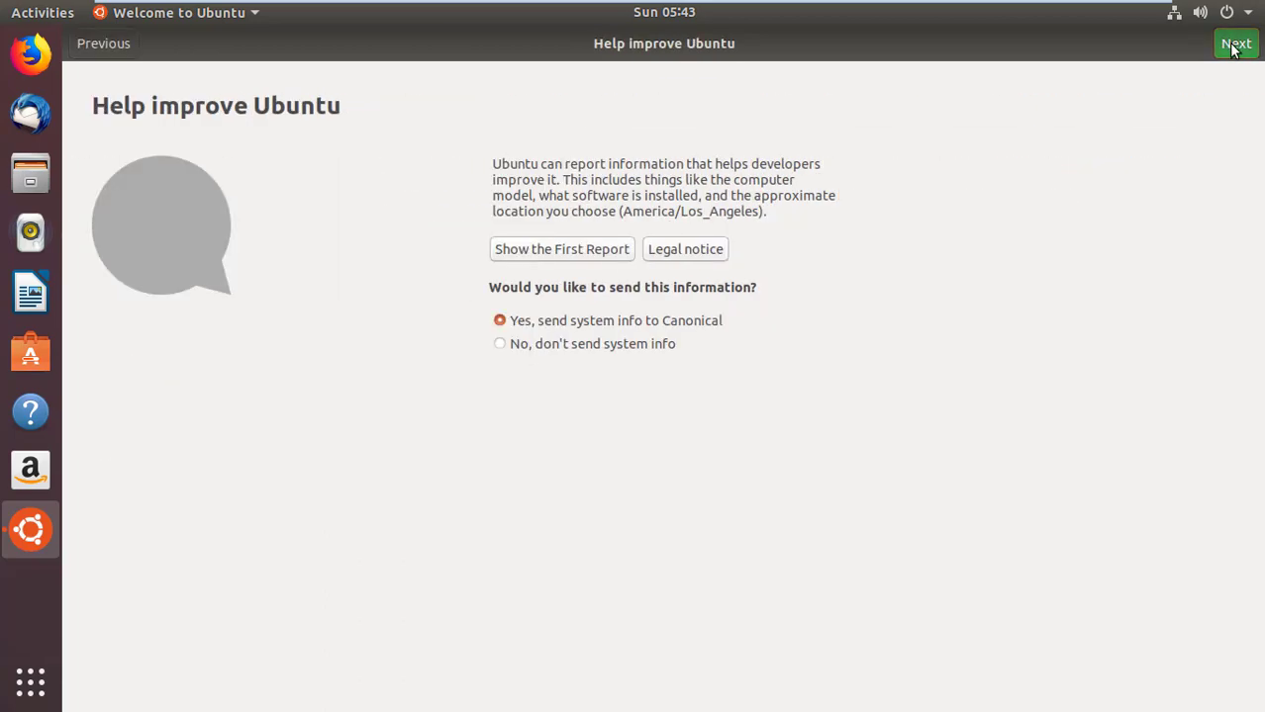
{"action": "left_click", "coordinate": [1233, 50]}
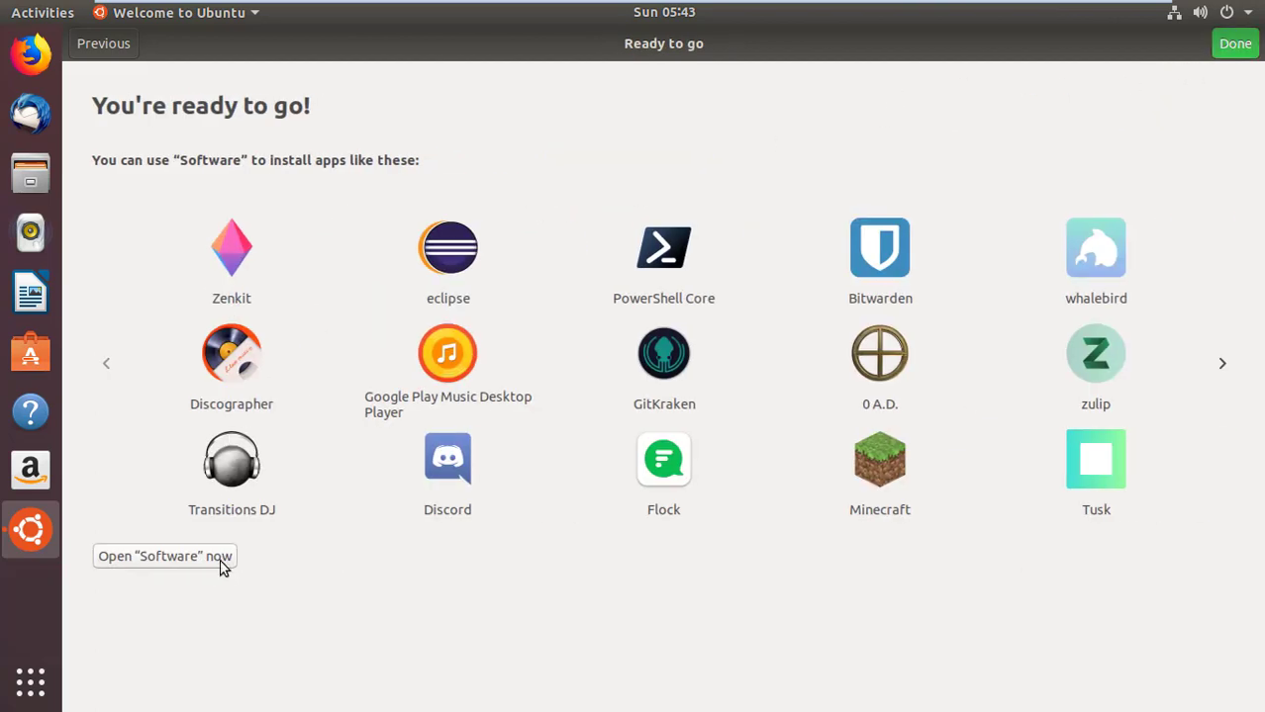
{"action": "left_click", "coordinate": [1232, 49]}
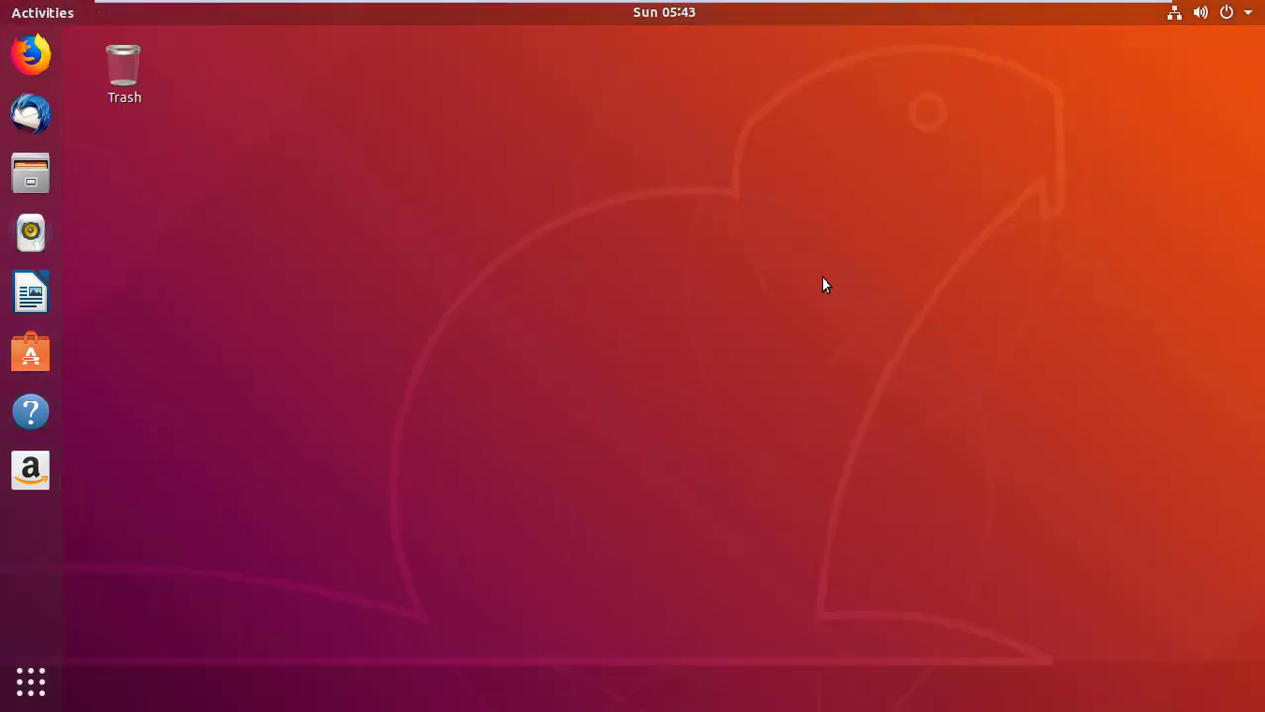